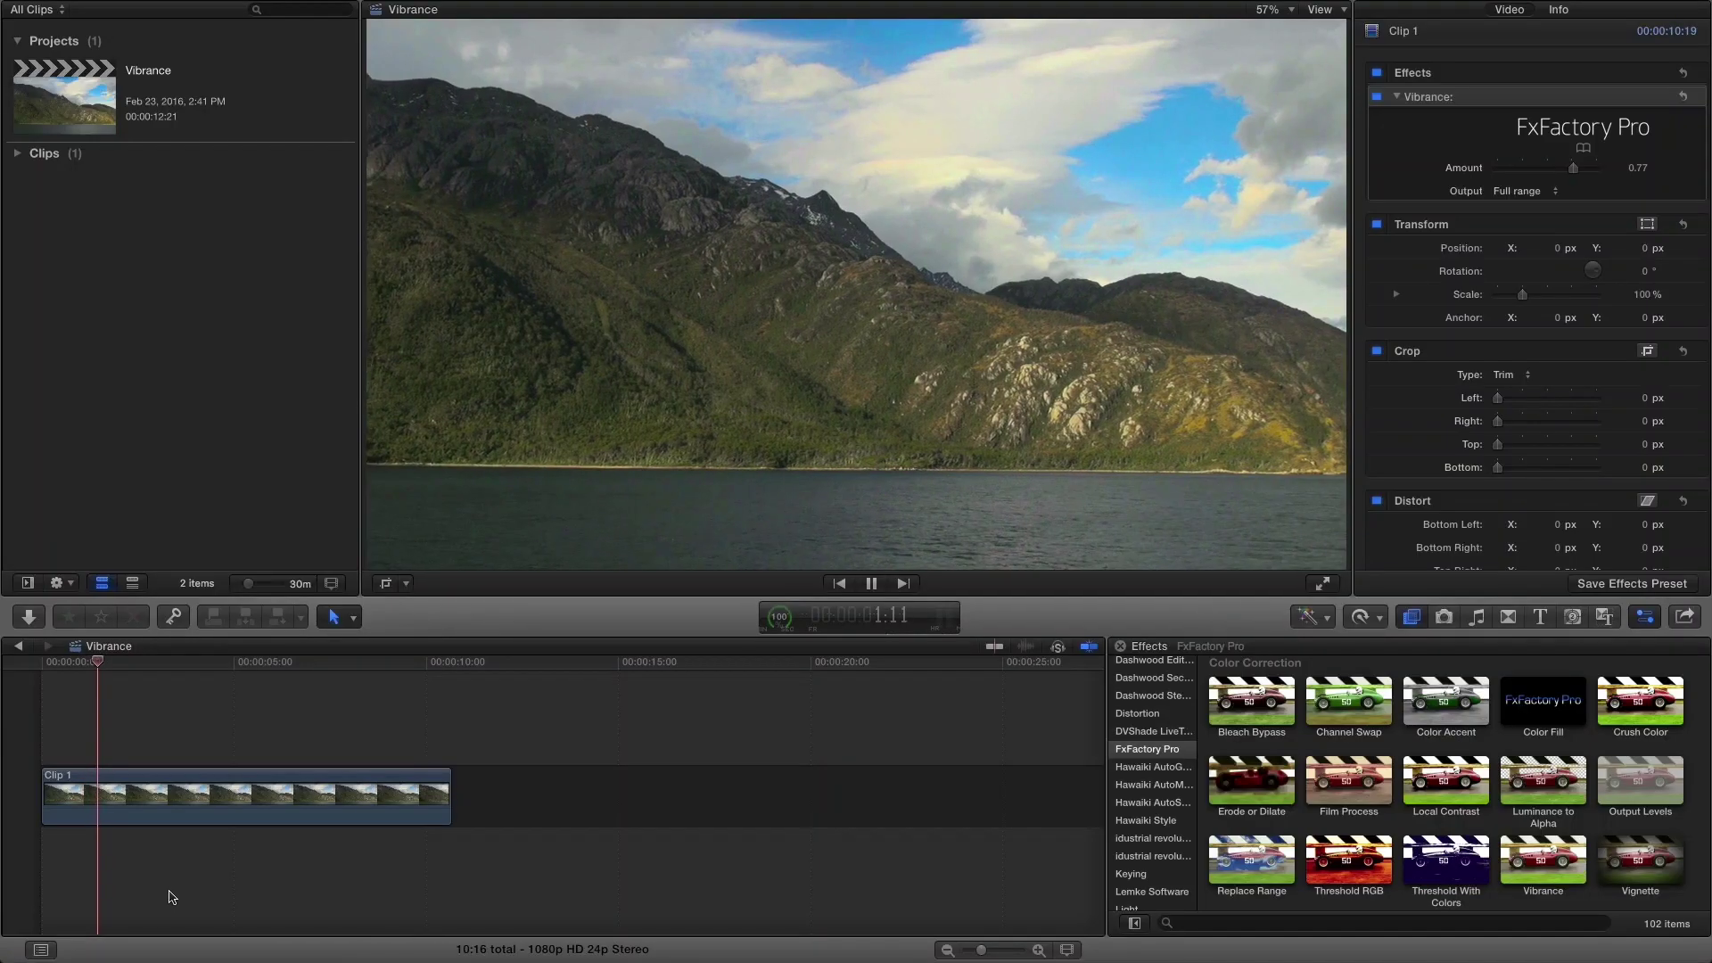
Step: Show the Vibrance effect in Motion, then Premiere Pro, then After Effects
{"action": "key", "text": "super+Tab"}
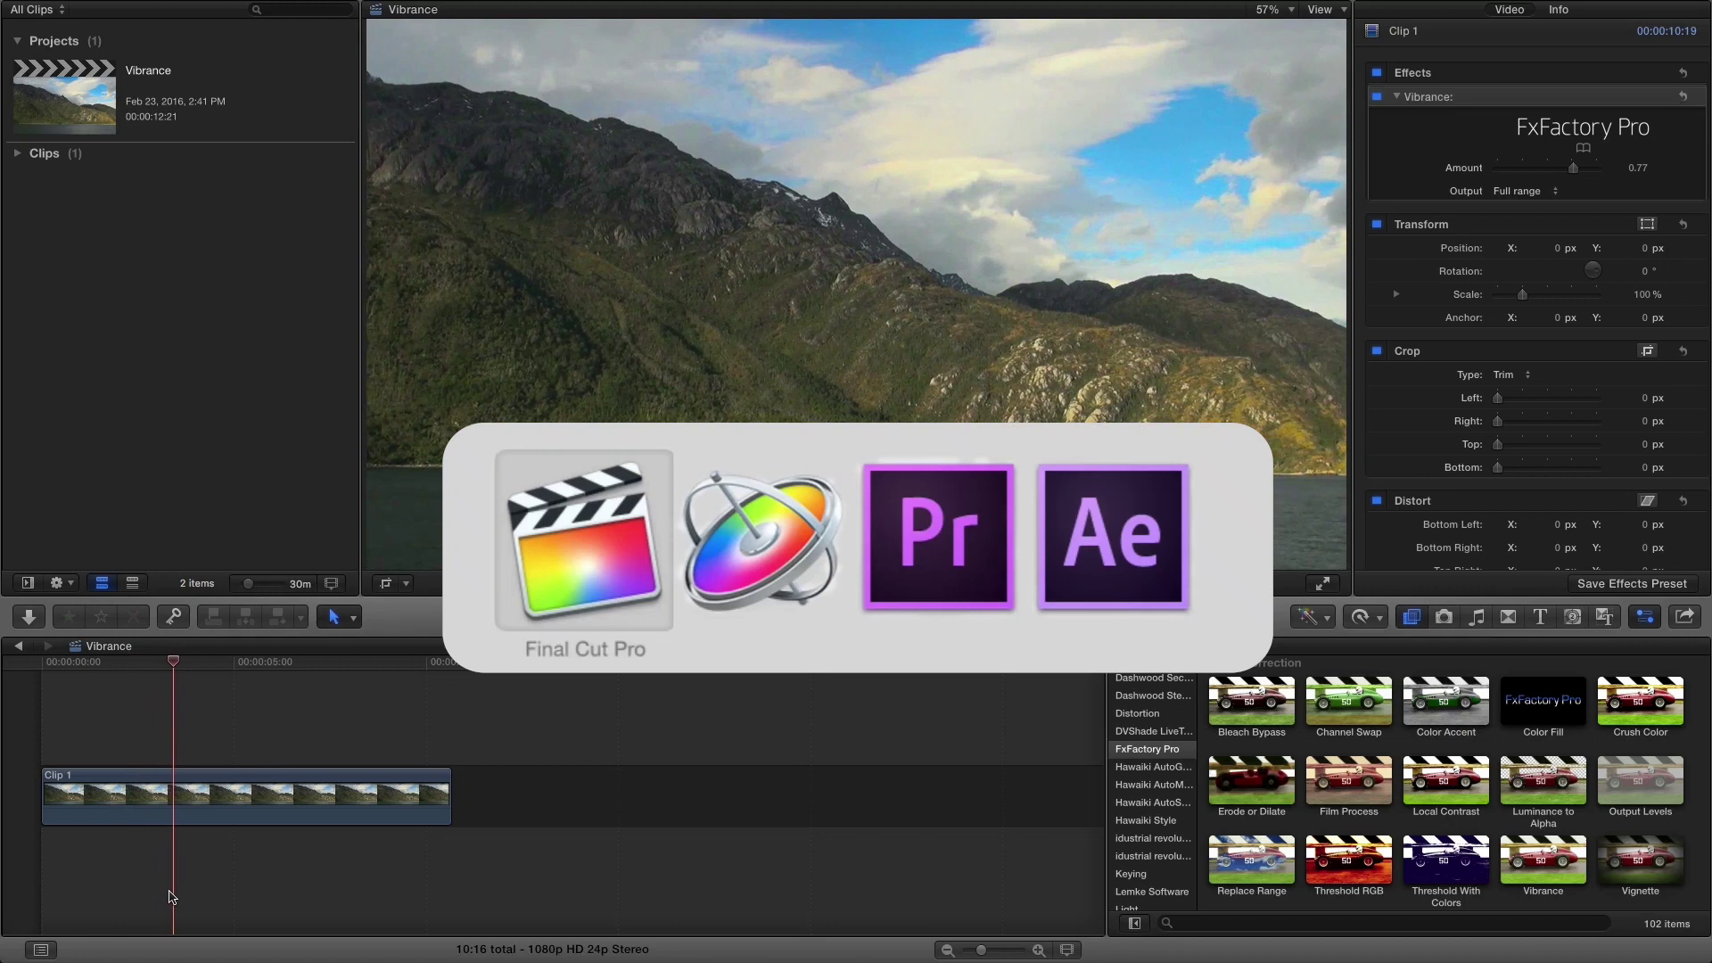
{"action": "key", "text": "Tab"}
{"action": "key", "text": "super+Tab"}
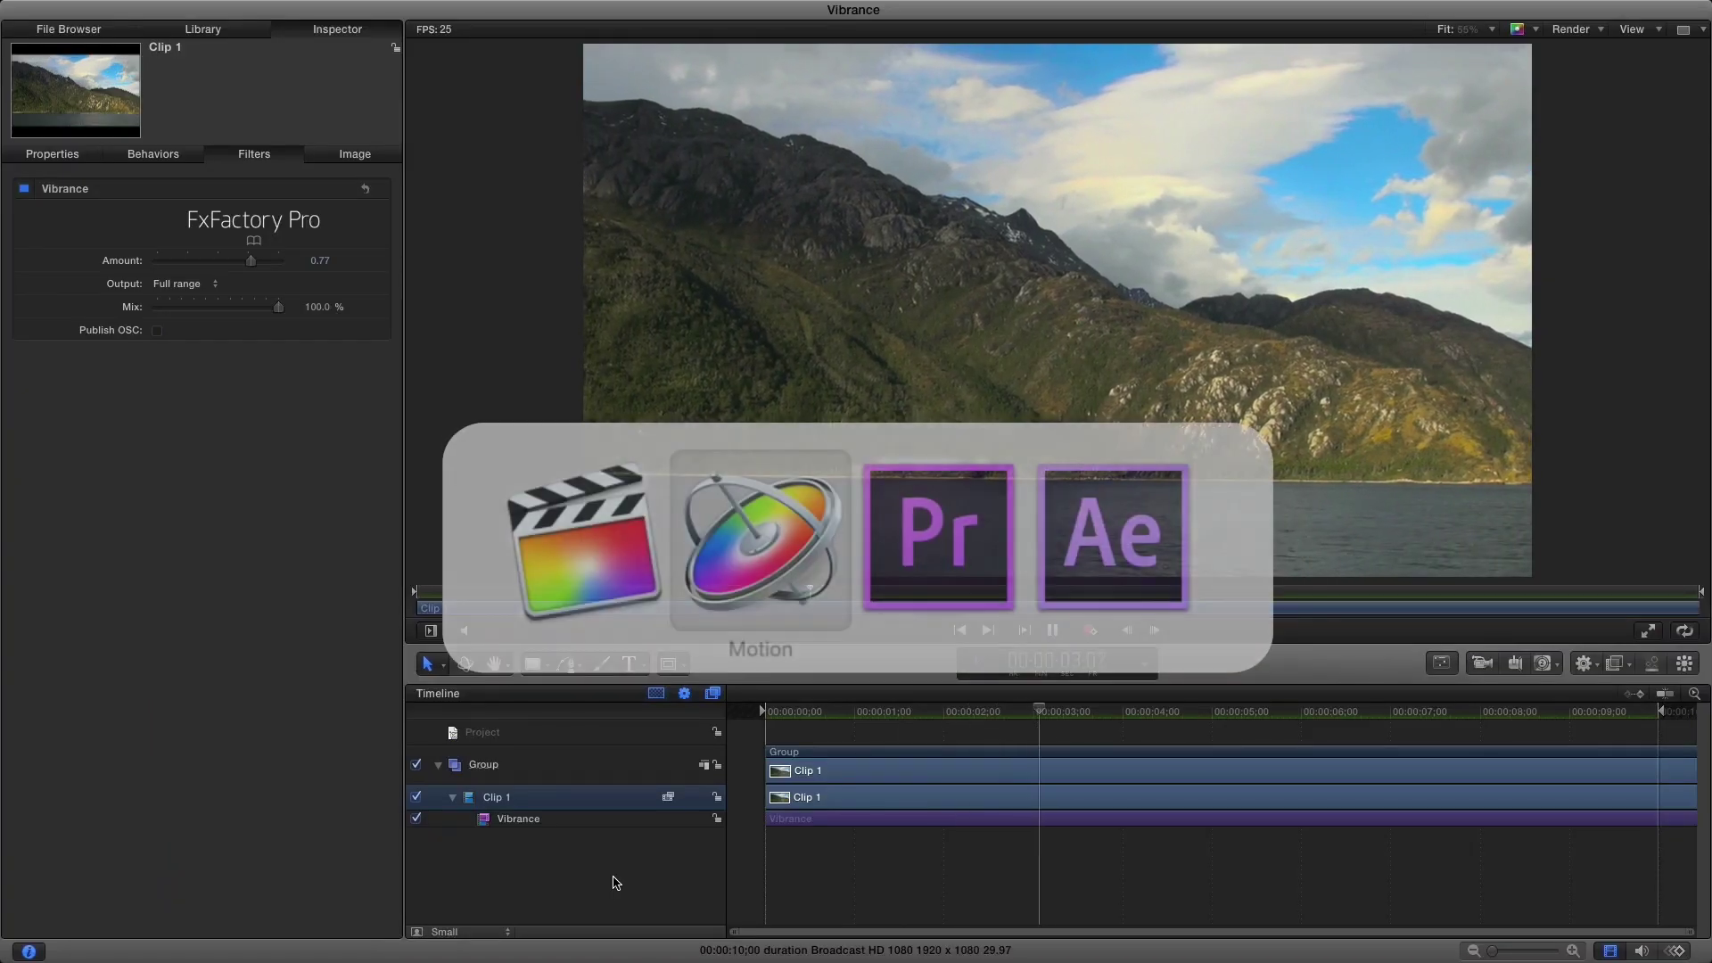
{"action": "key", "text": "Tab"}
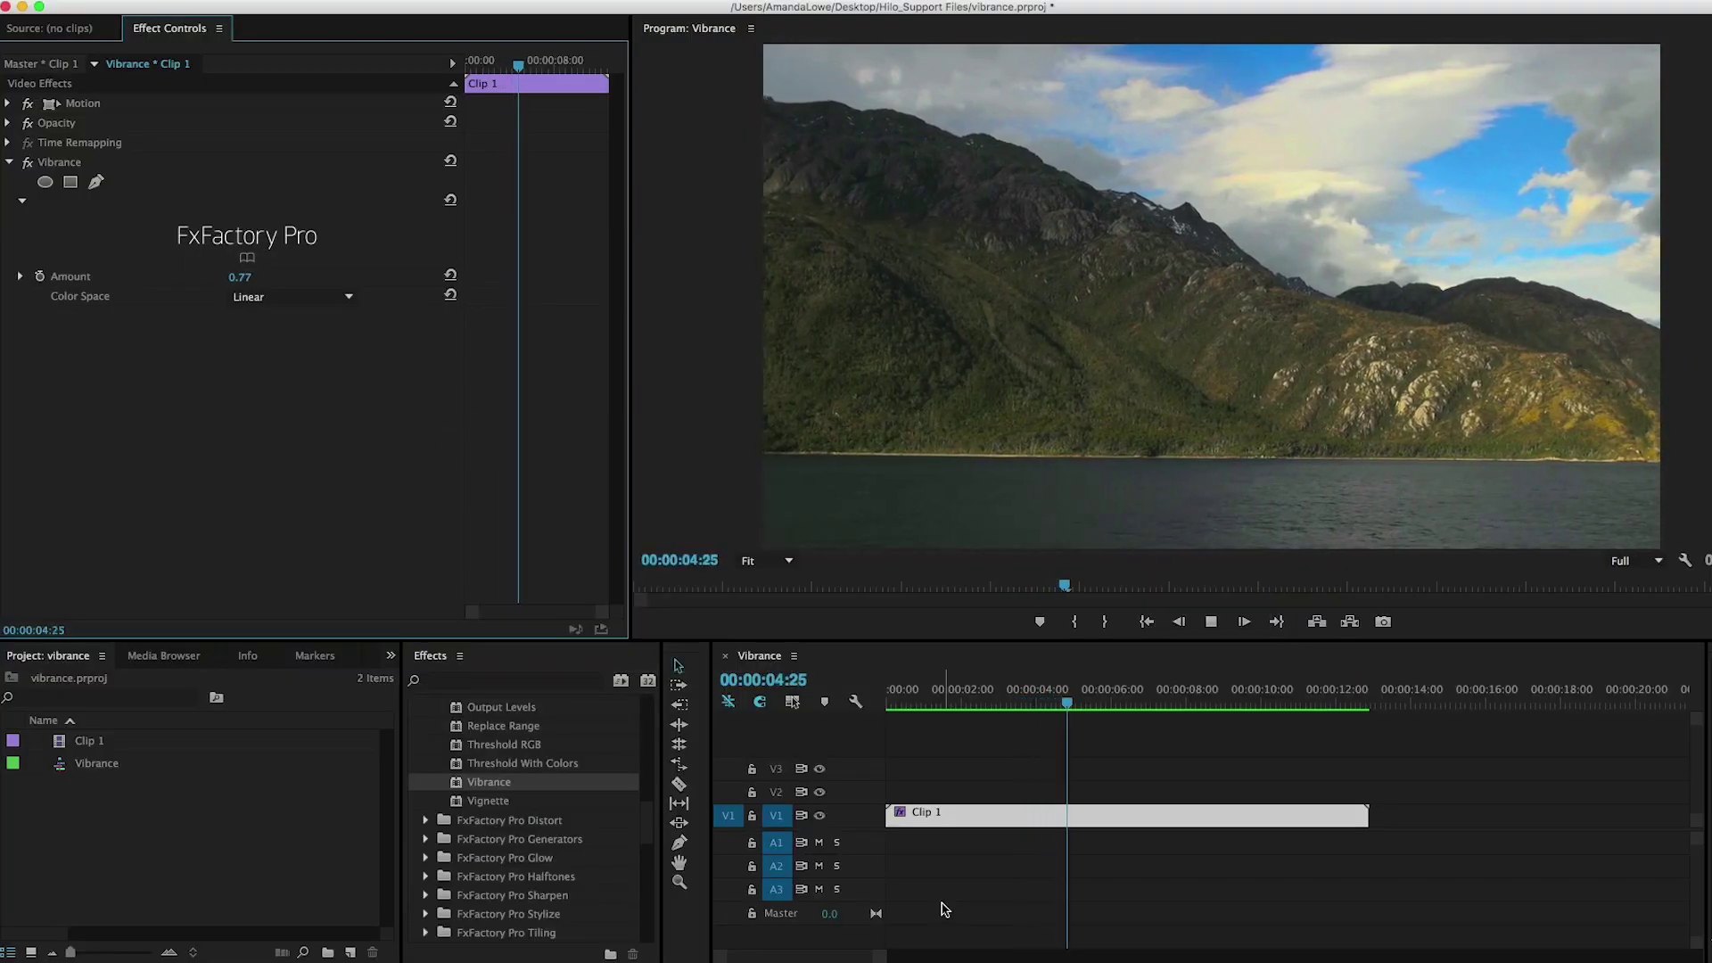
{"action": "key", "text": "super+Tab"}
{"action": "key", "text": "Tab"}
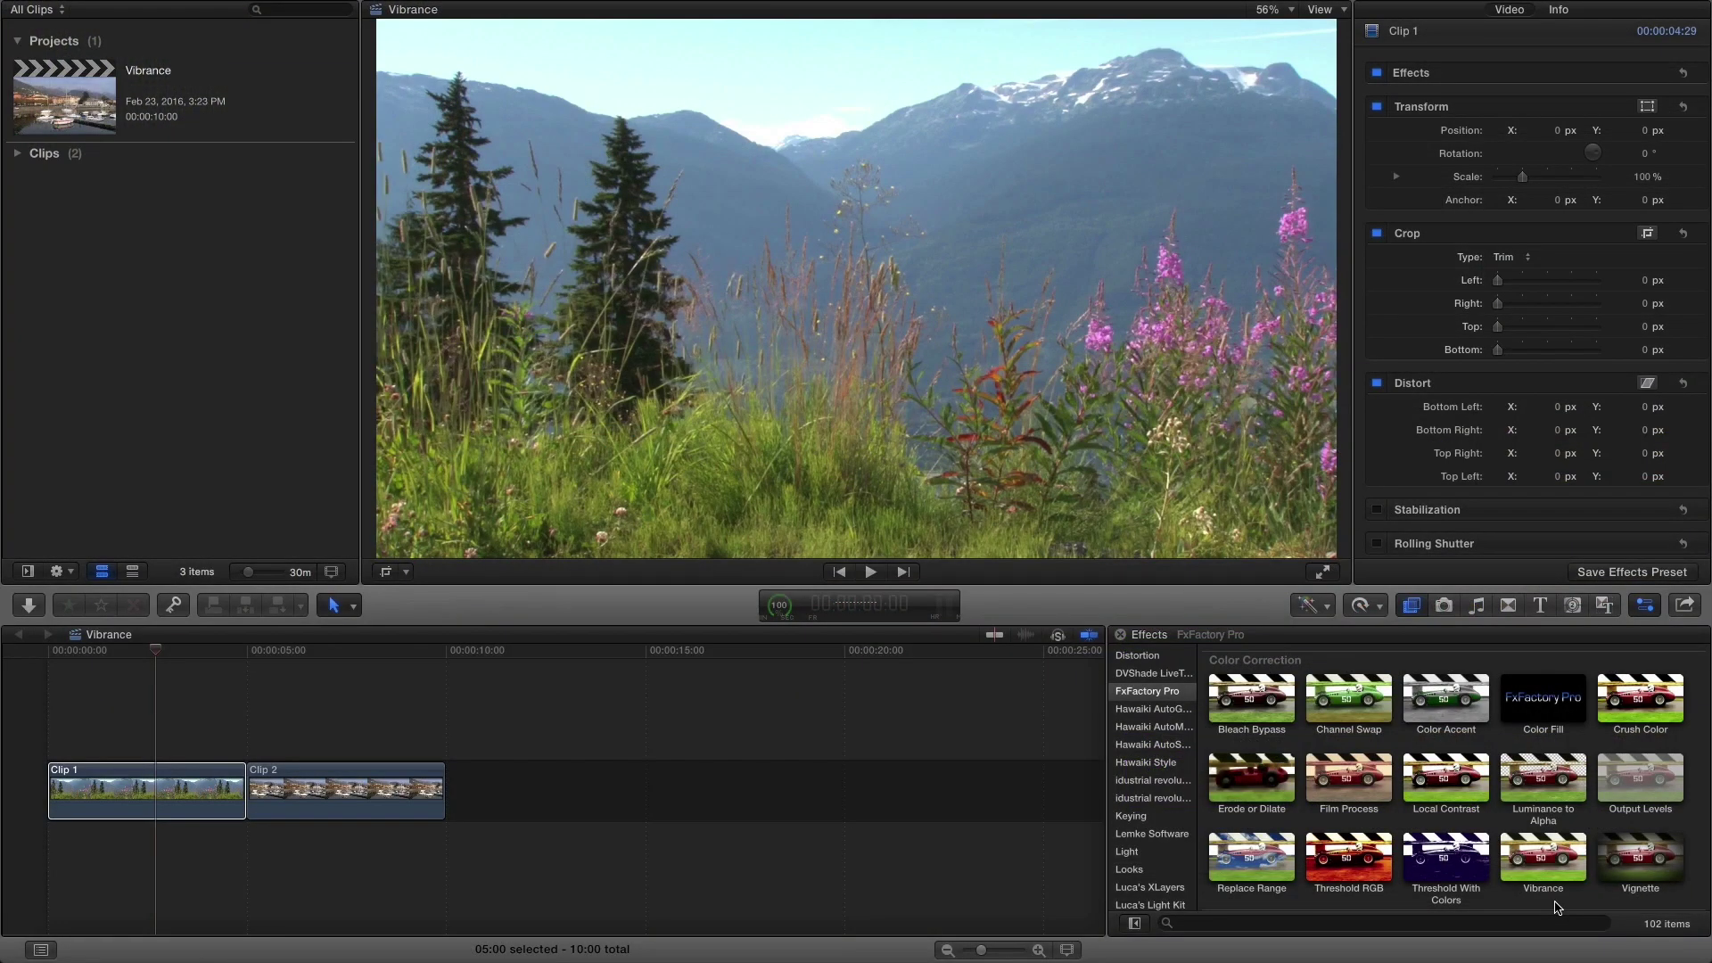
Step: Apply Vibrance to Clip 1 and raise its Amount to about 0.75
{"action": "left_click_drag", "start_coordinate": [1542, 867], "coordinate": [163, 793]}
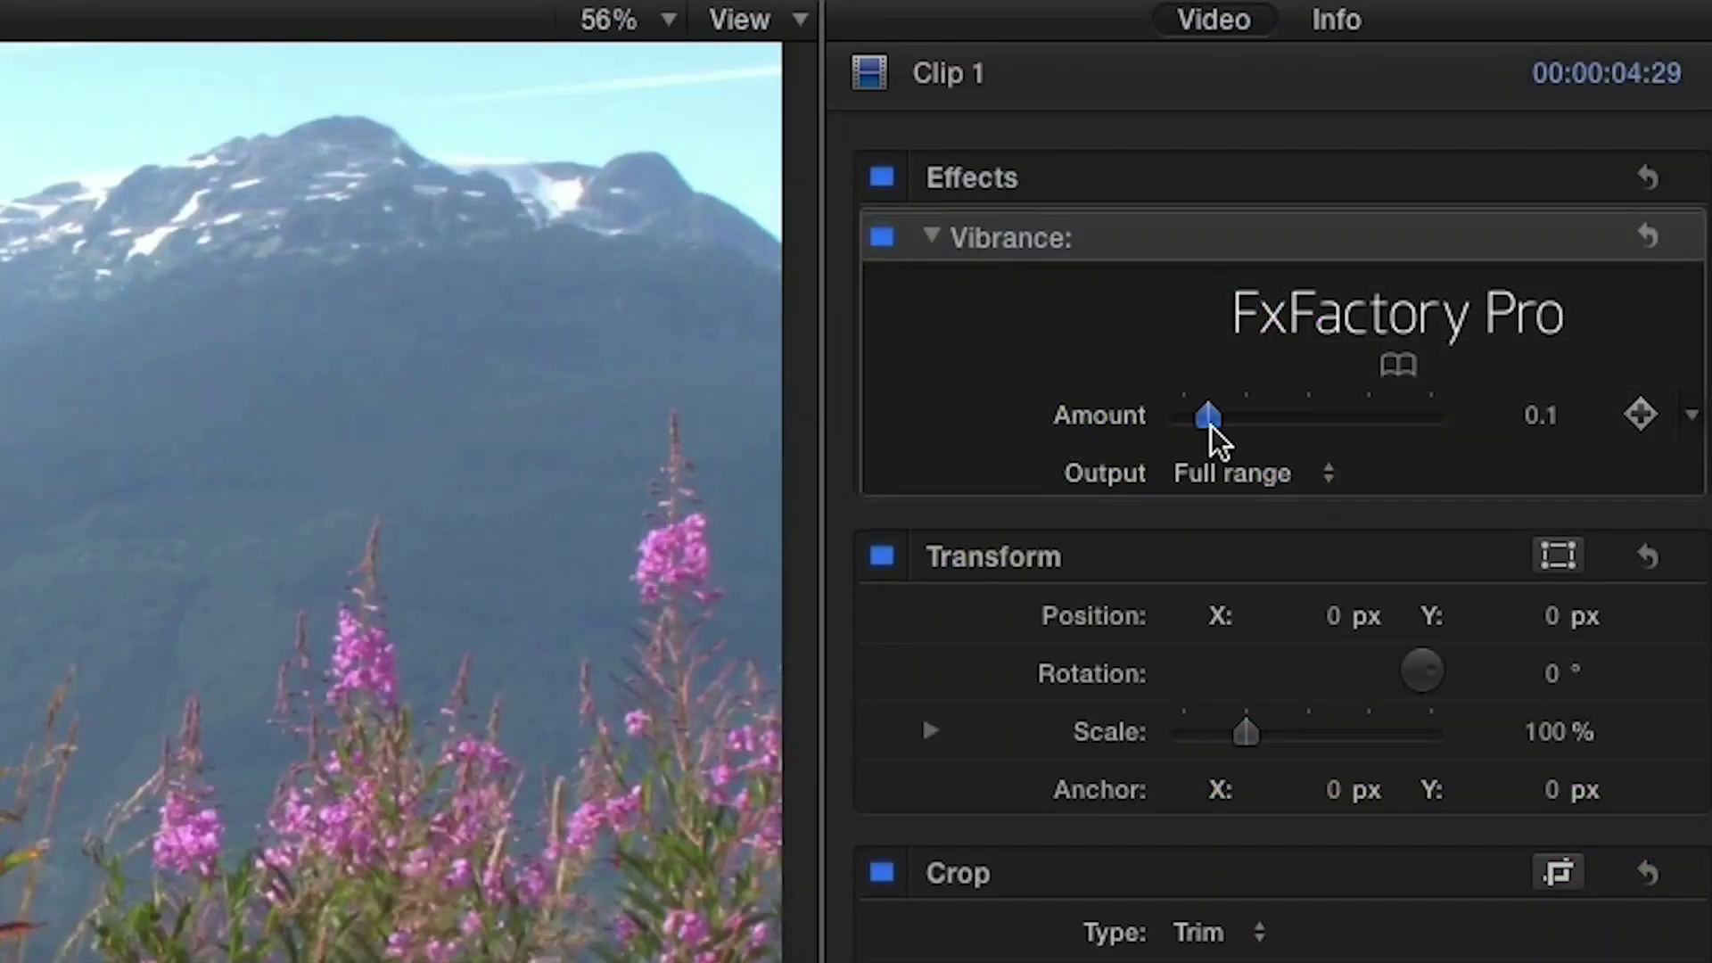
{"action": "left_click_drag", "start_coordinate": [1209, 415], "coordinate": [1372, 416]}
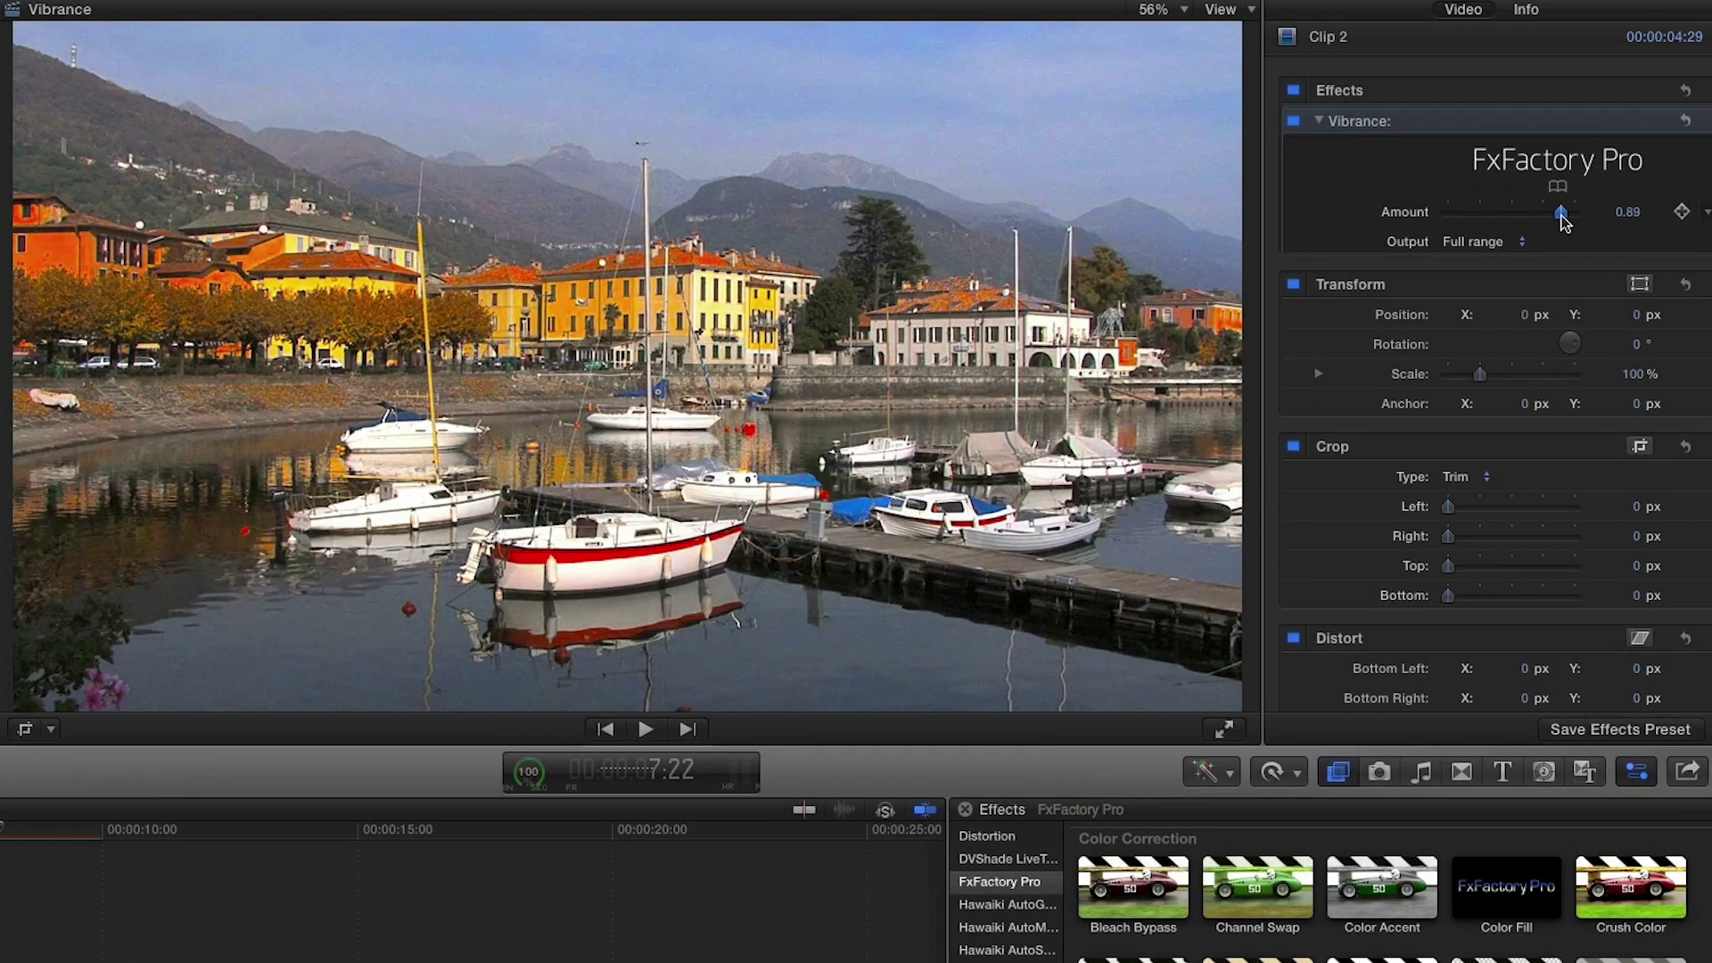
Step: Lower Clip 2's Vibrance Amount to a subtle 0.14
{"action": "left_click_drag", "start_coordinate": [1540, 213], "coordinate": [1470, 213]}
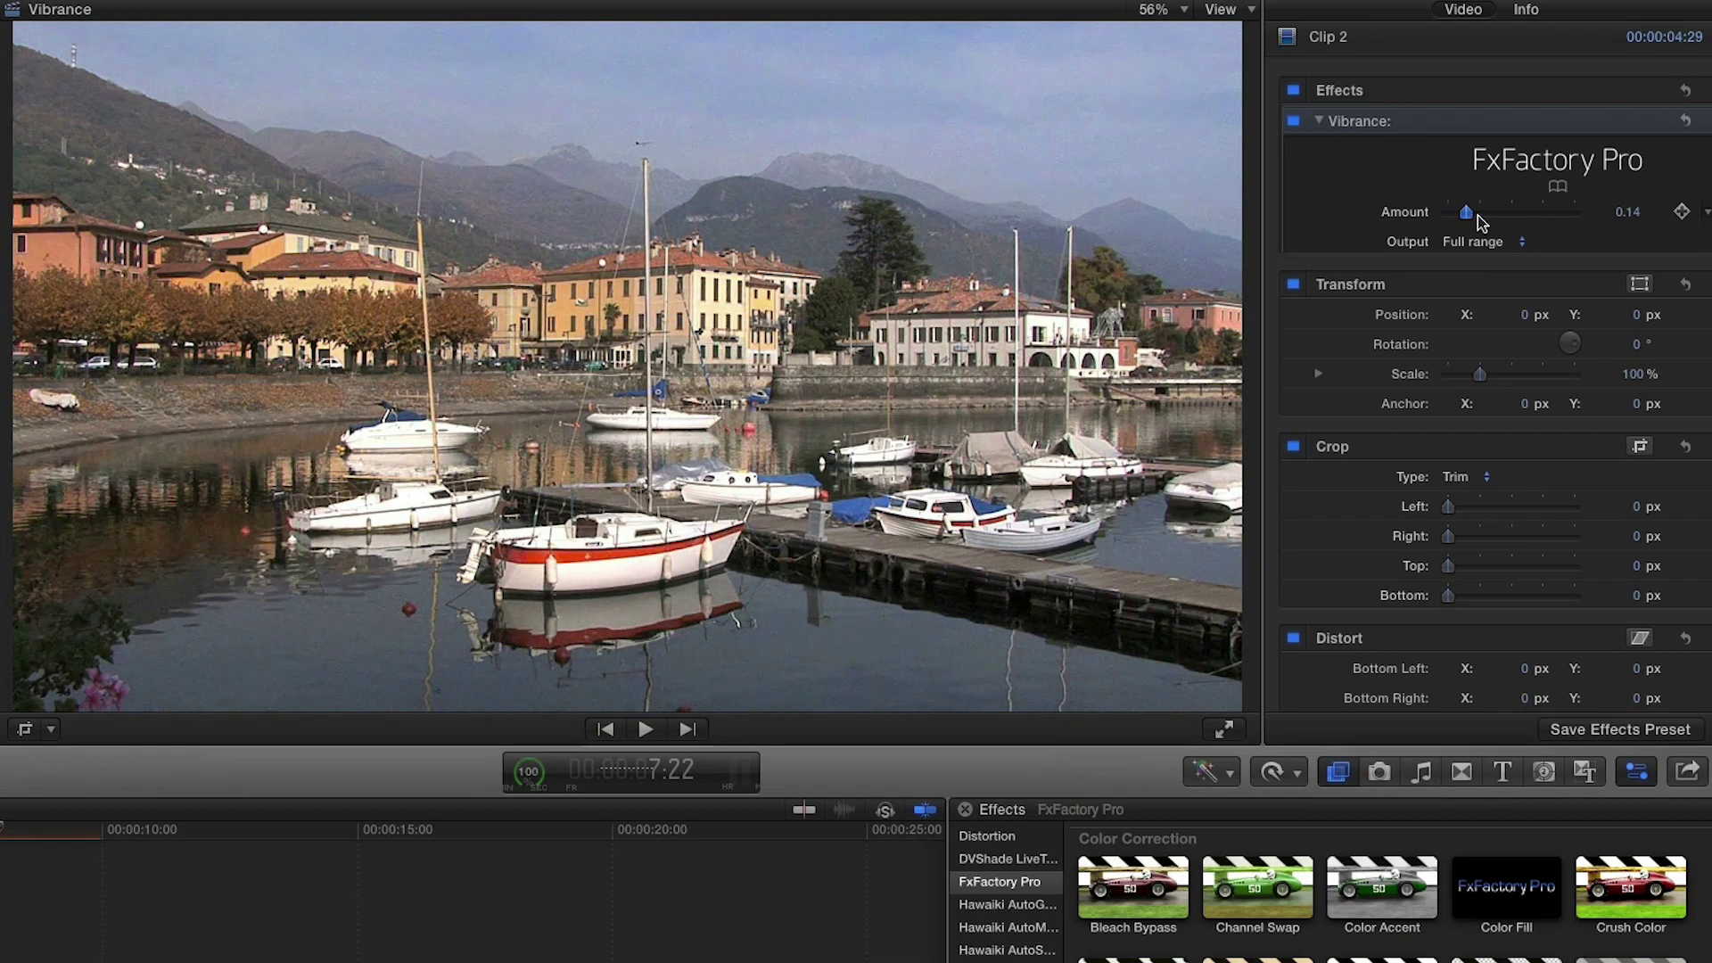